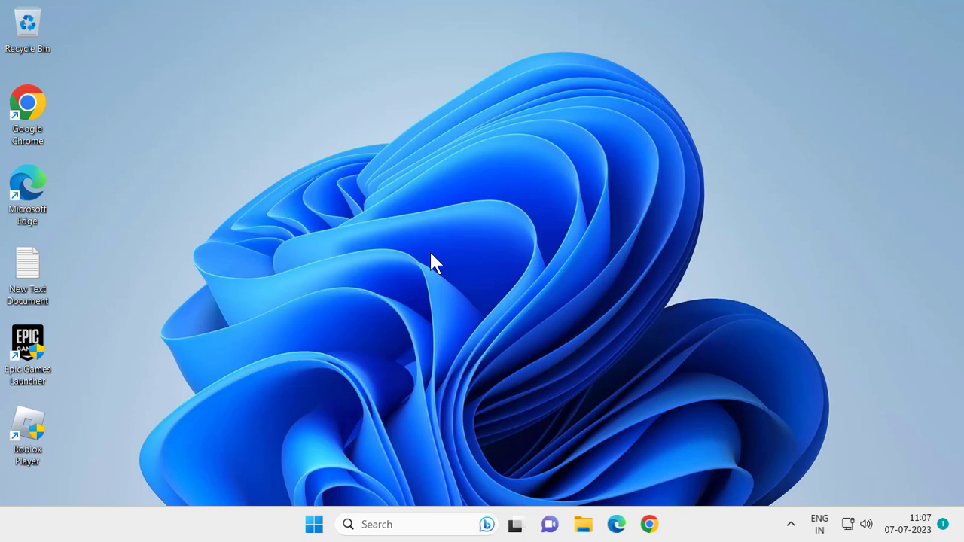
- Search for 'cmd' and launch Command Prompt as administrator, approving the UAC prompt
left_click(428, 514)
type("cm")
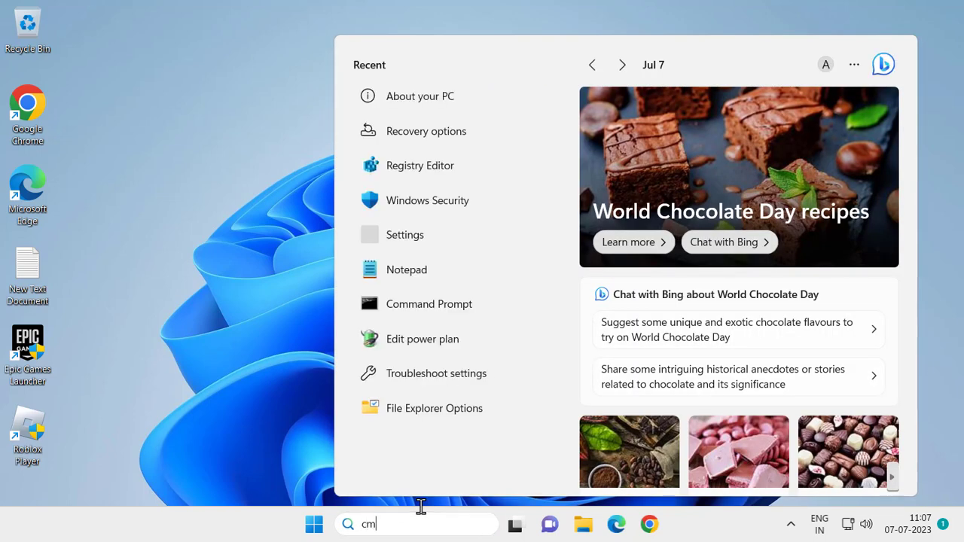
type("d")
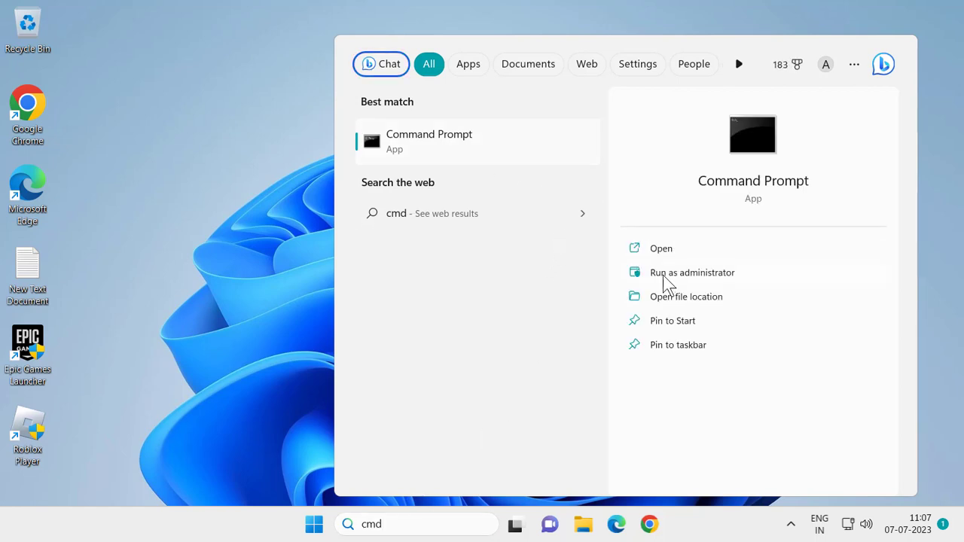
left_click(663, 275)
left_click(416, 382)
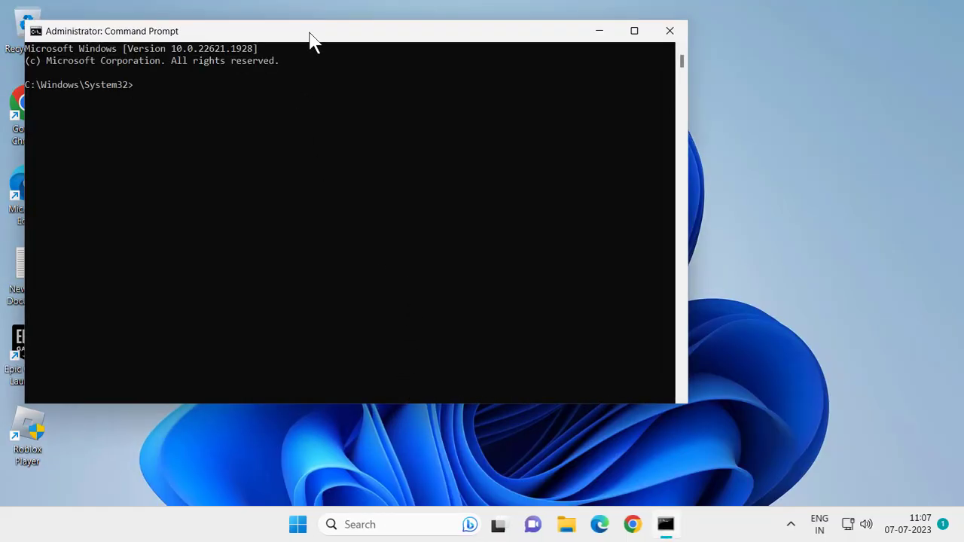
- Centre the console window and run chkdsk, which reports no file system problems
left_click_drag(312, 38, 409, 86)
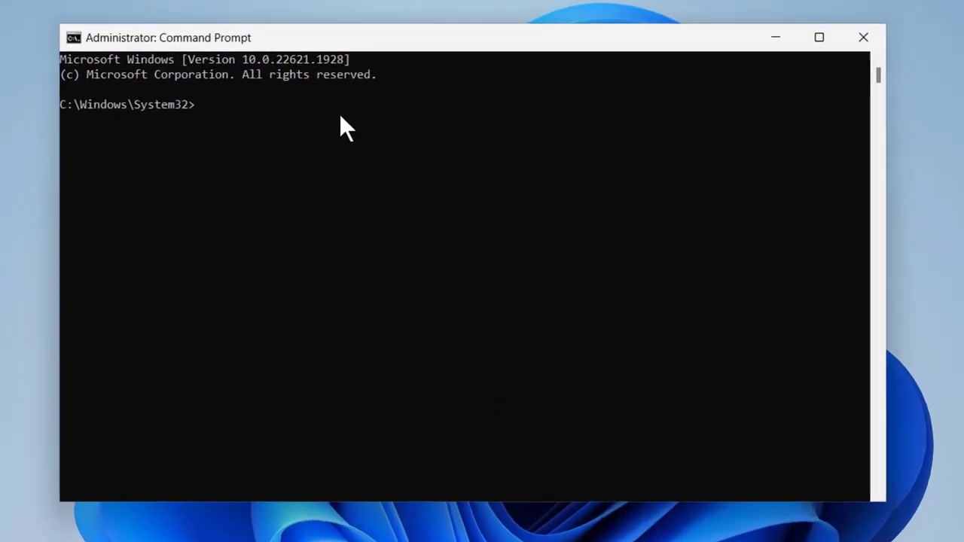
type("c")
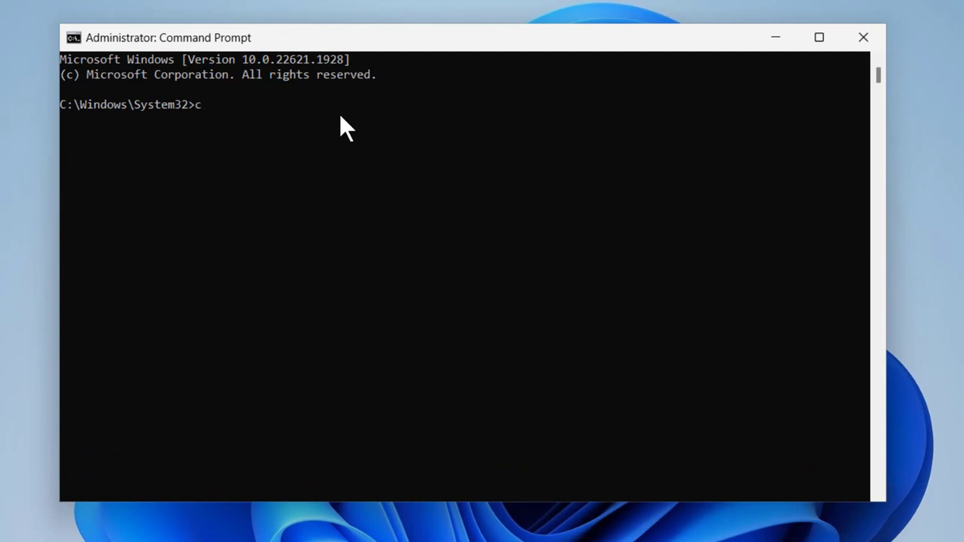
type("hk")
type("dsk")
key("Return")
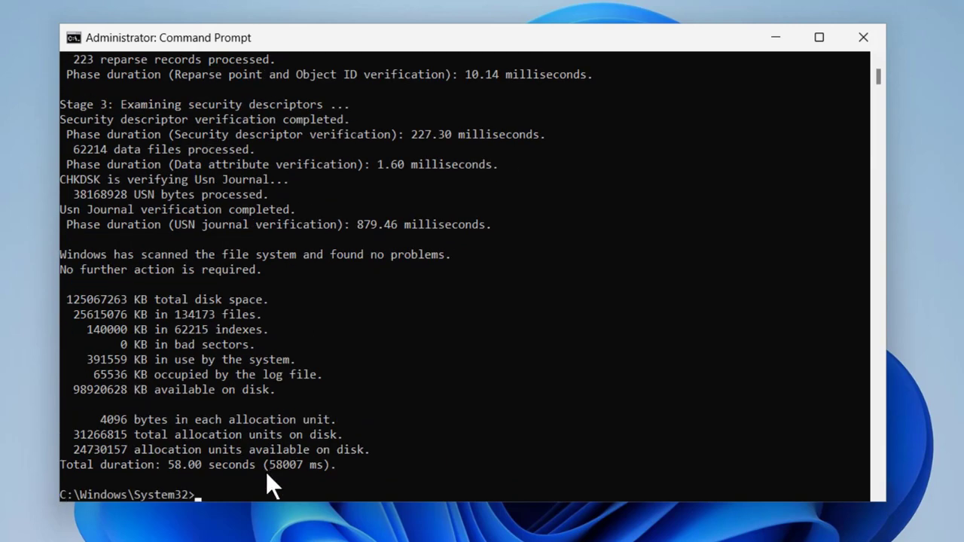
- Run sfc /scannow until verification reaches 100% with no integrity violations
type("sf")
type("c /scannow")
scroll(295, 473, "down", 1)
scroll(295, 473, "down", 1)
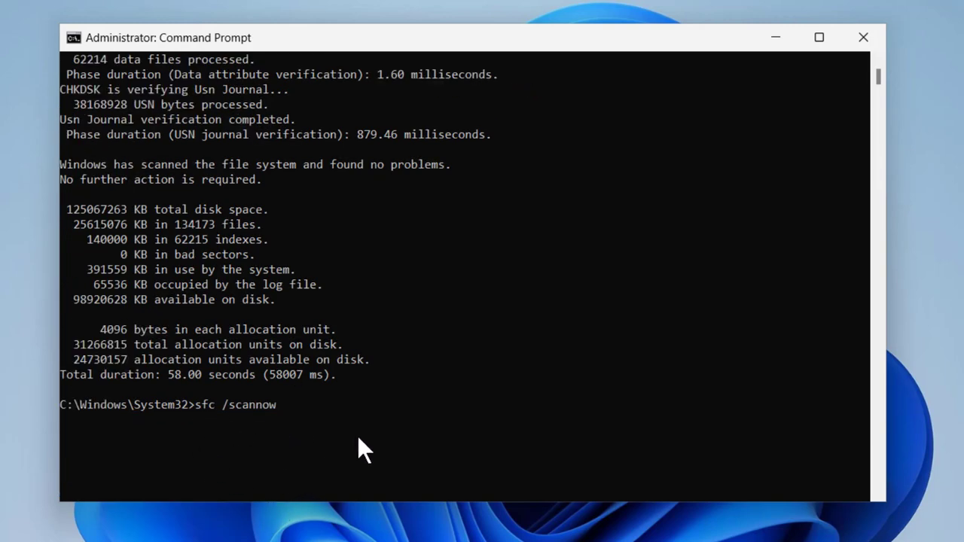
key("Return")
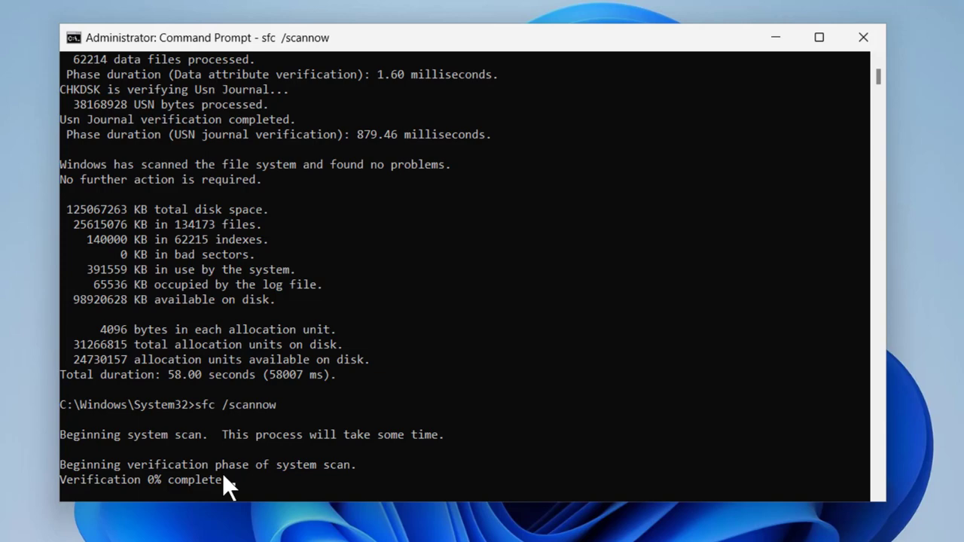
scroll(309, 437, "down", 1)
scroll(297, 408, "down", 1)
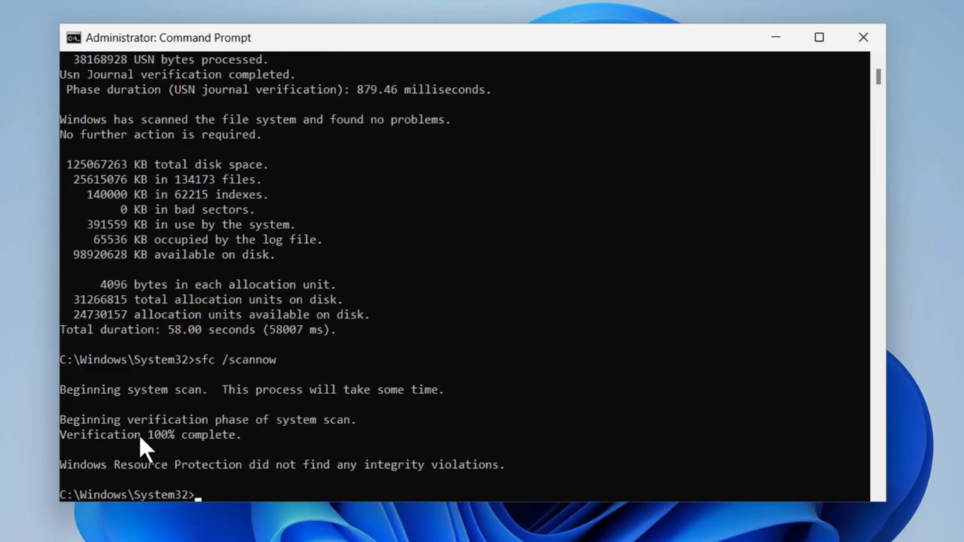
- Close Command Prompt and open the About your PC settings page via a search for 'about'
left_click(862, 43)
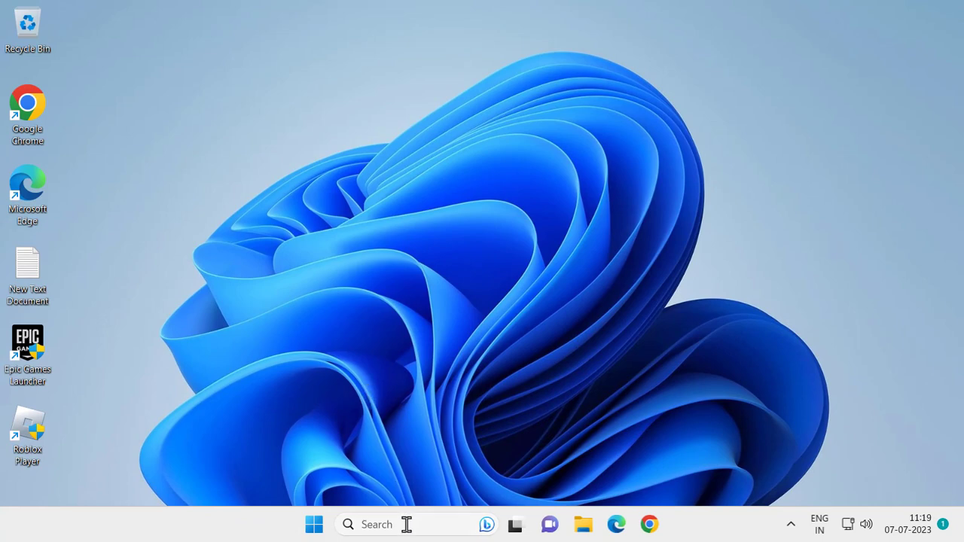
left_click(406, 525)
type("a")
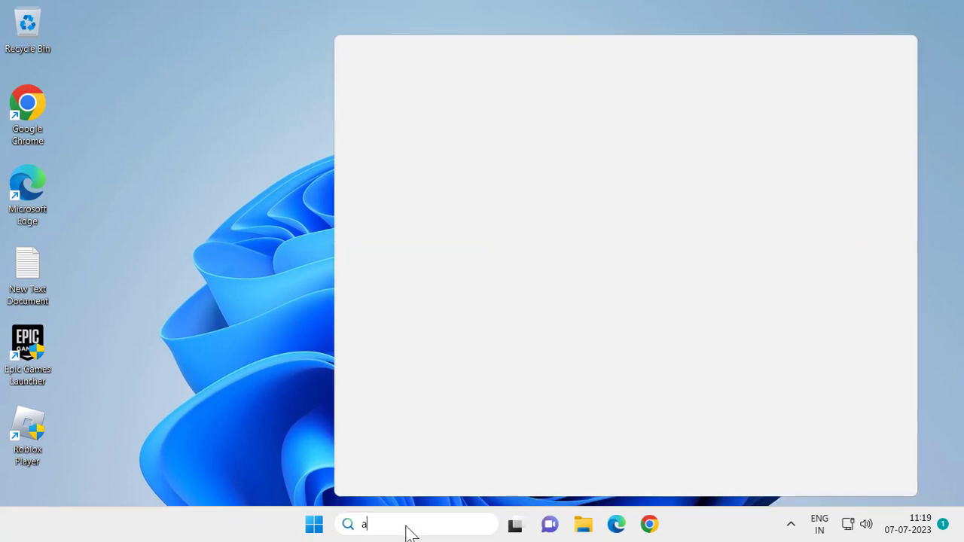
type("bout")
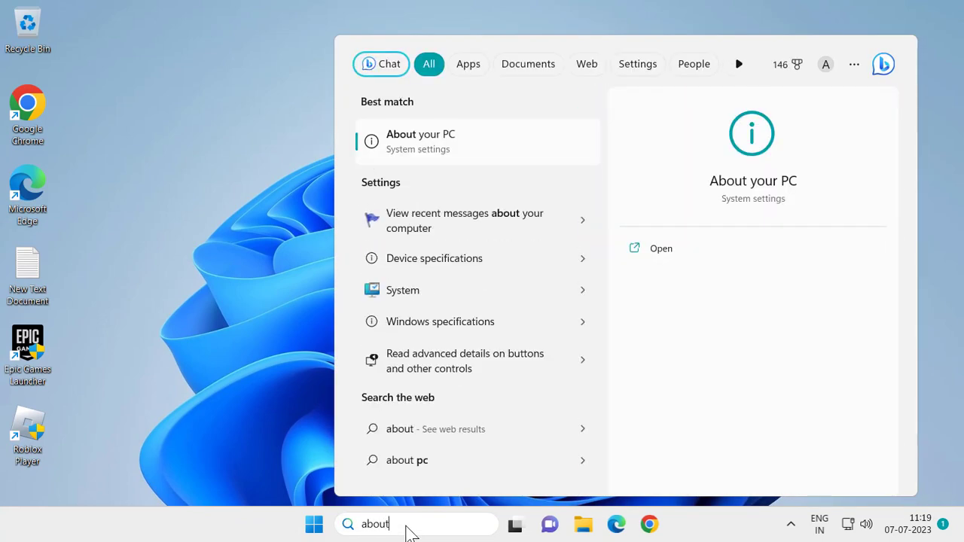
left_click(428, 149)
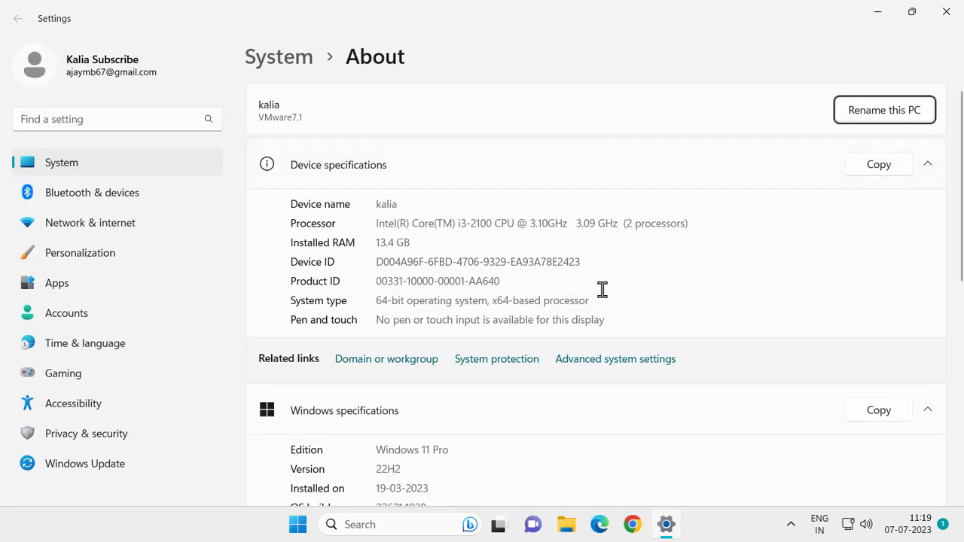
left_click(646, 369)
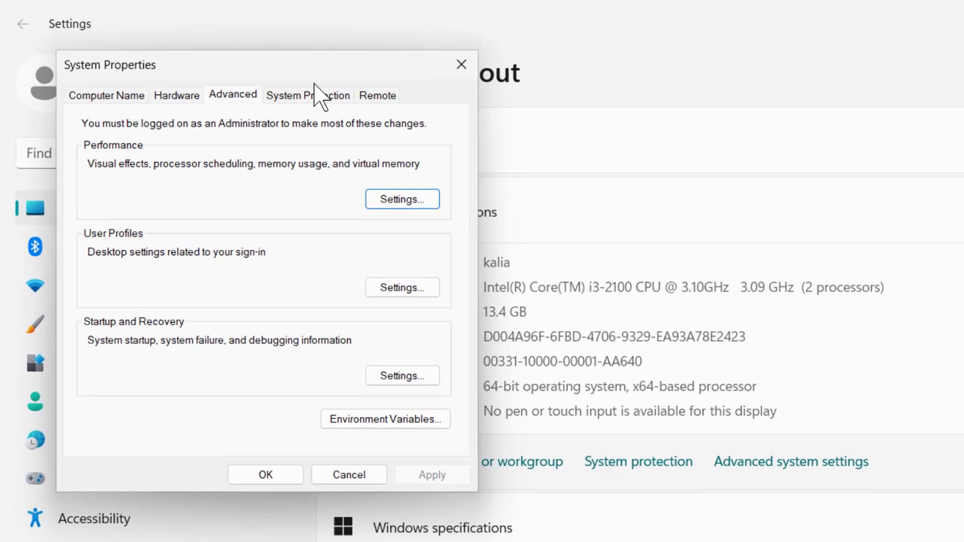
left_click(239, 73)
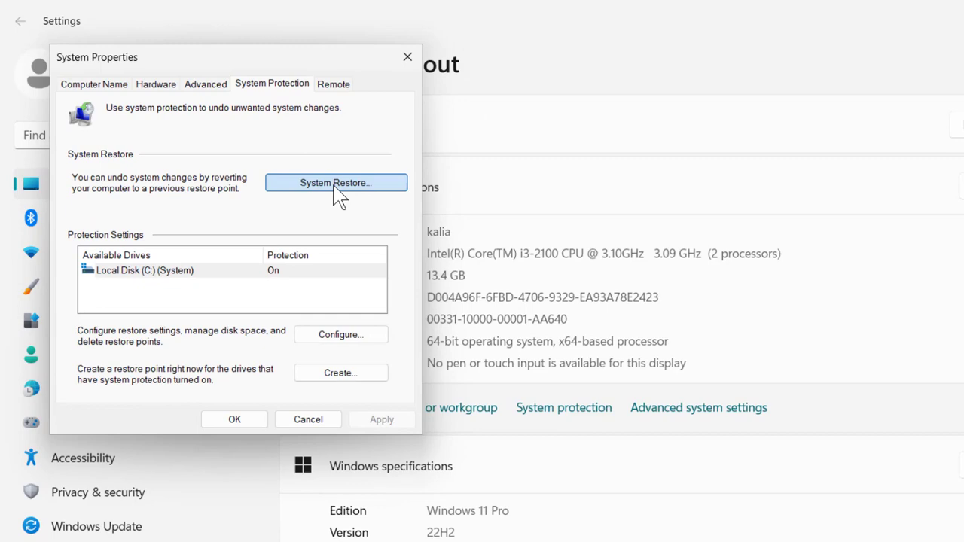
left_click(355, 212)
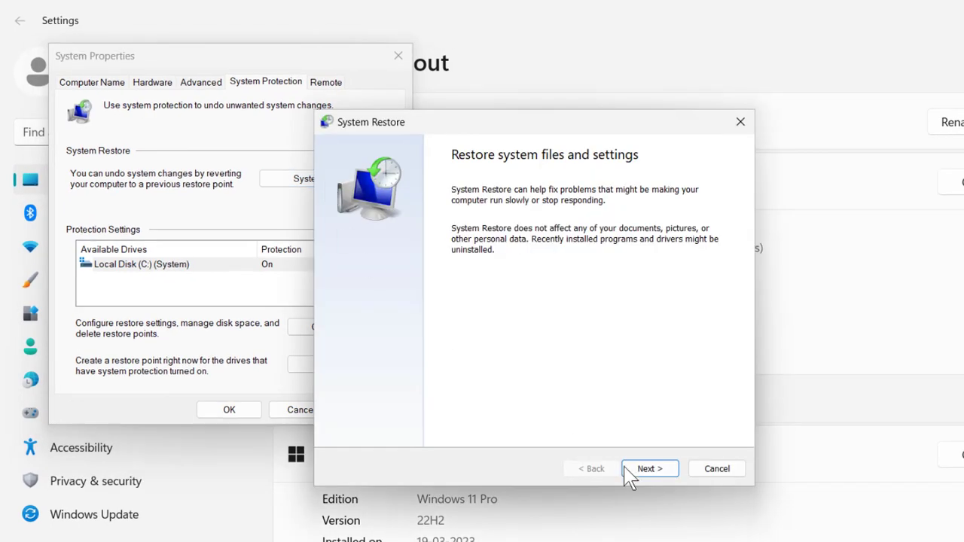
left_click(660, 473)
left_click(424, 256)
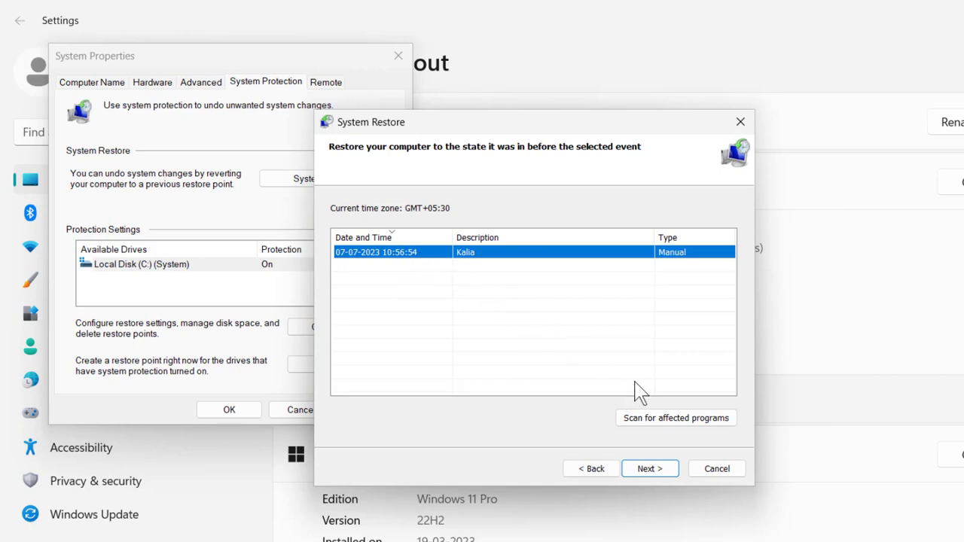
left_click(650, 473)
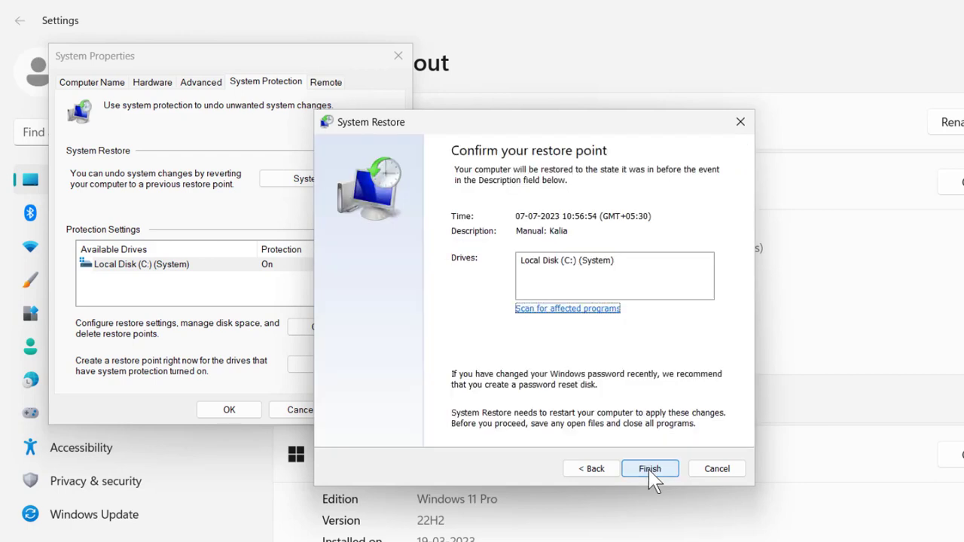
left_click(667, 473)
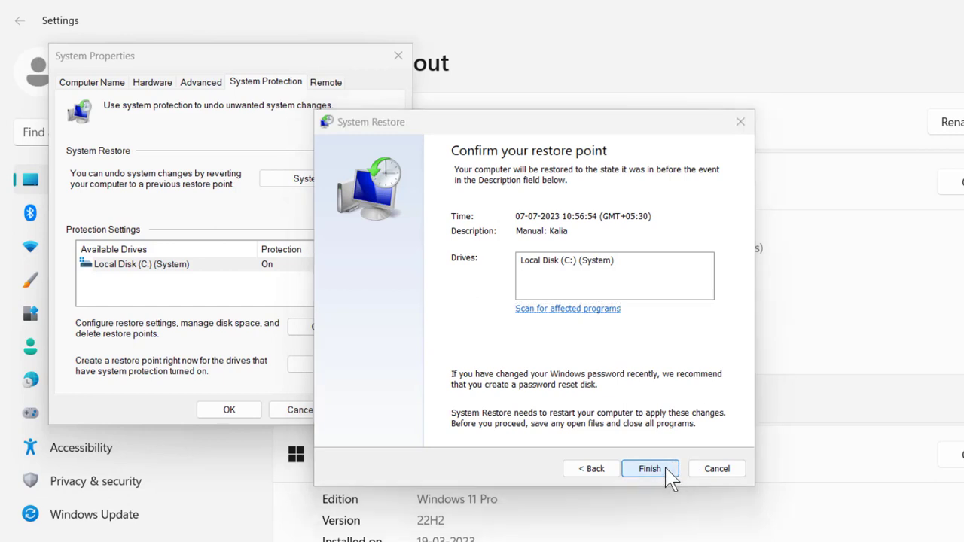
left_click(645, 331)
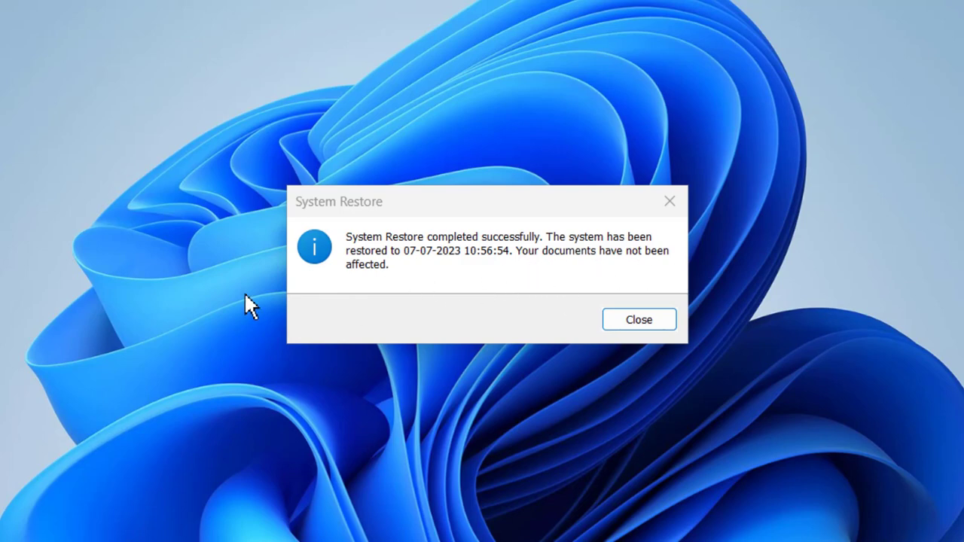
- Dismiss the restore-completed message and launch File Explorer from a search for 'file'
left_click(629, 323)
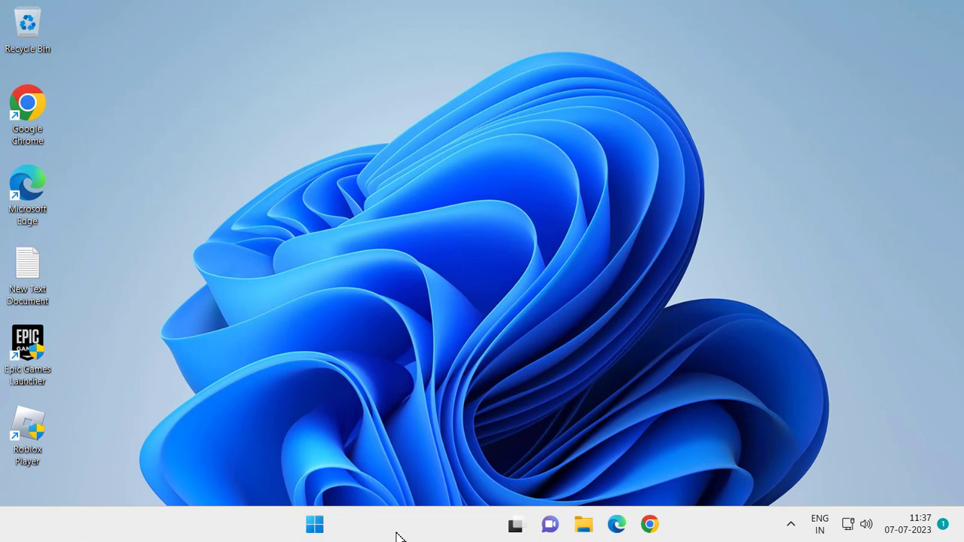
left_click(394, 527)
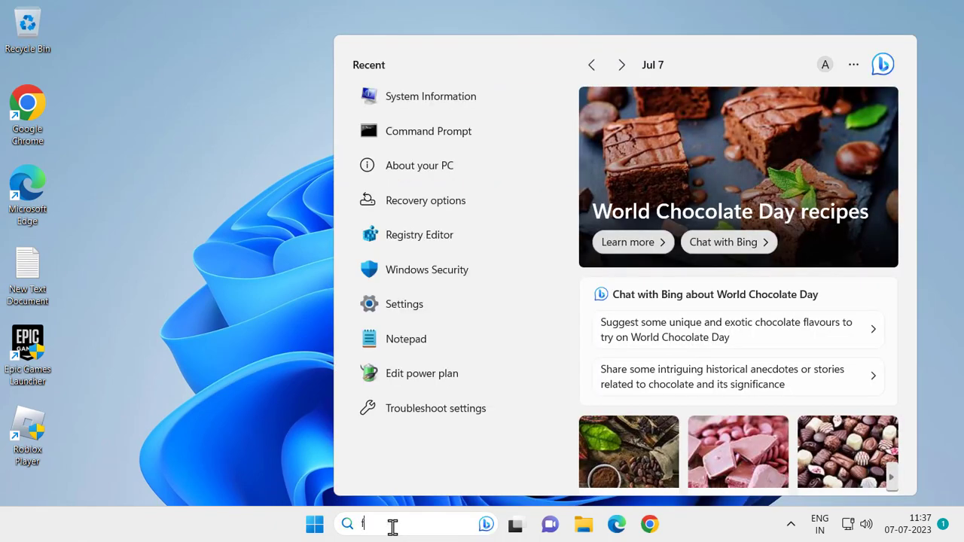
type("file")
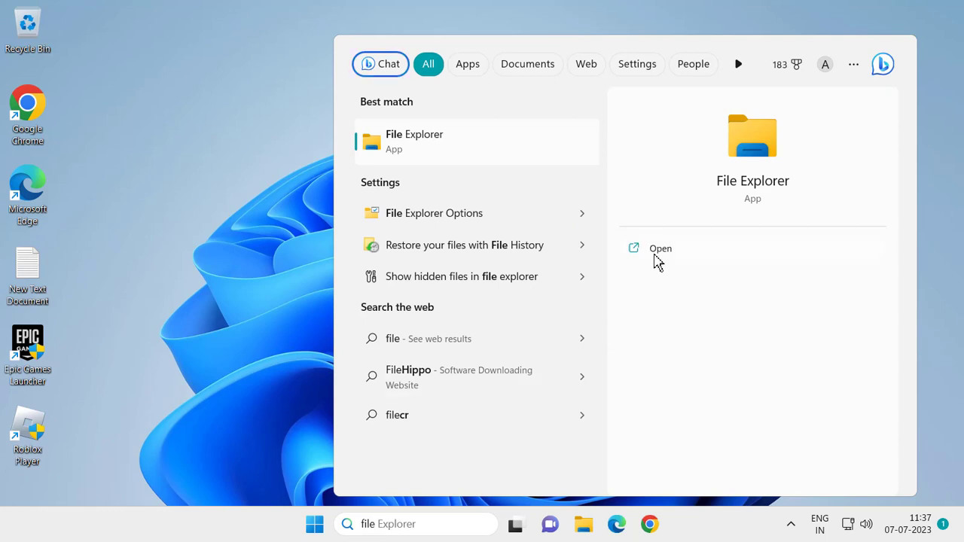
left_click(658, 251)
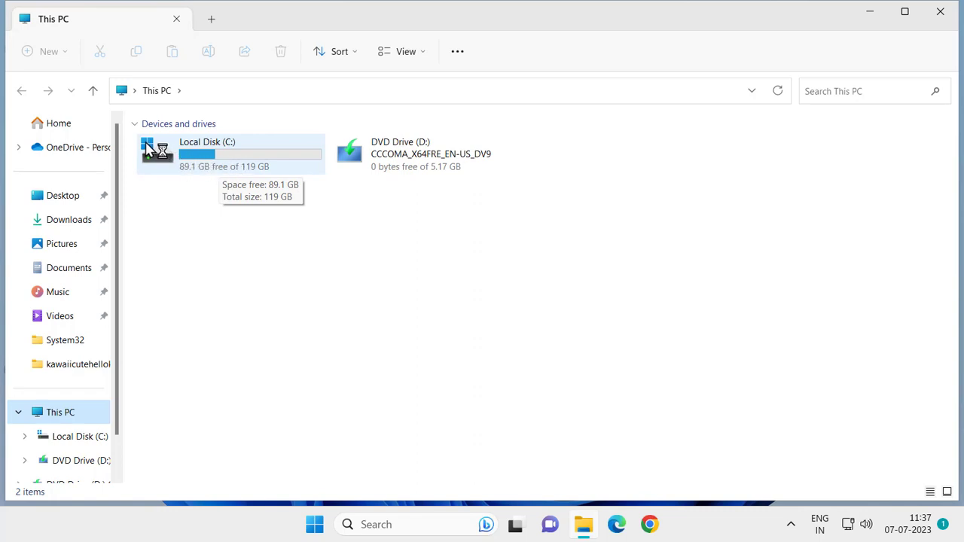
- Navigate File Explorer from Local Disk (C:) through Windows into the SoftwareDistribution folder
left_click(202, 160)
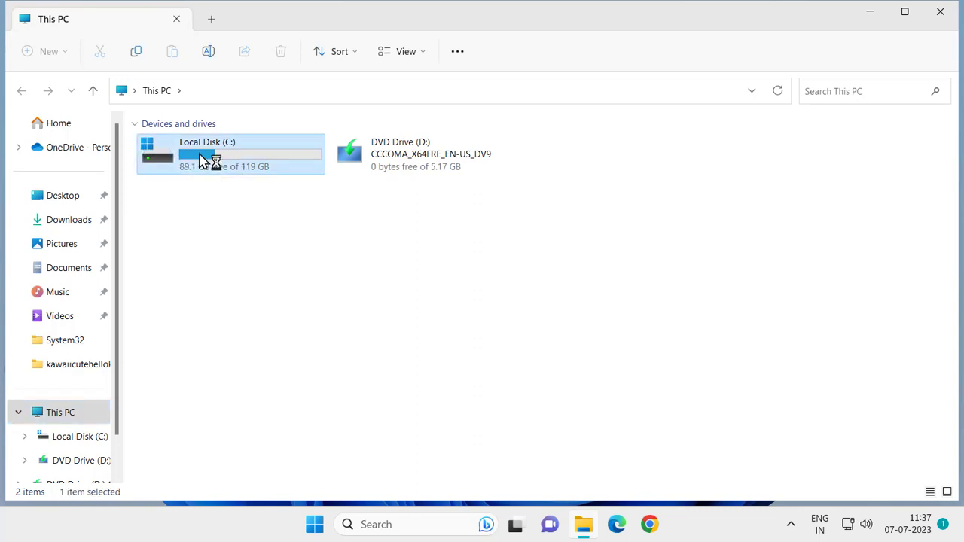
double_click(202, 160)
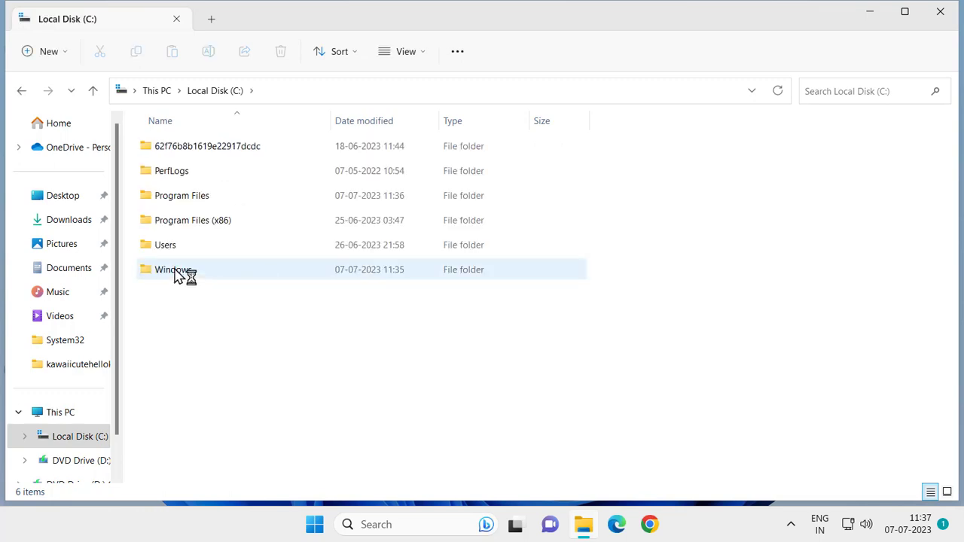
double_click(212, 278)
scroll(248, 232, "down", 1)
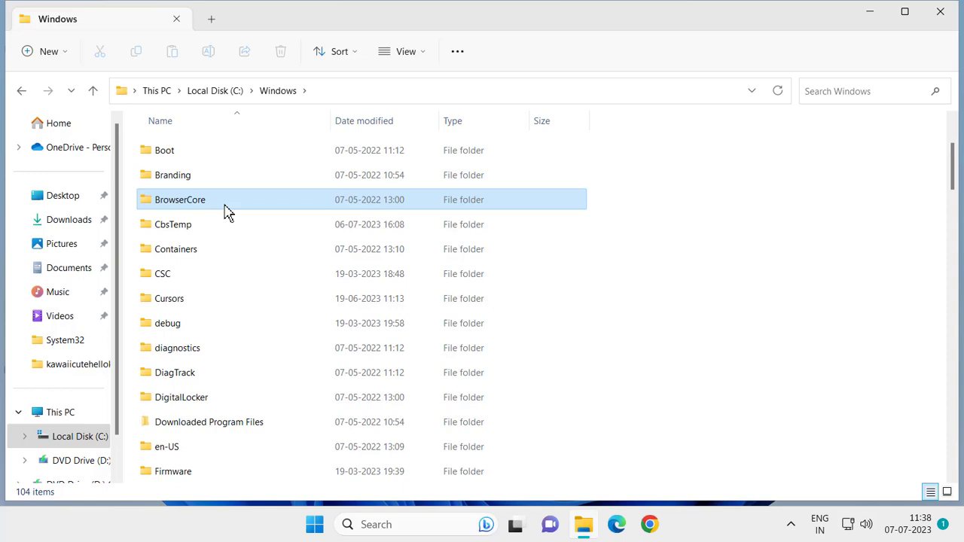
left_click(226, 211)
key("s")
key("Down")
key("Down")
key("Down")
key("Down")
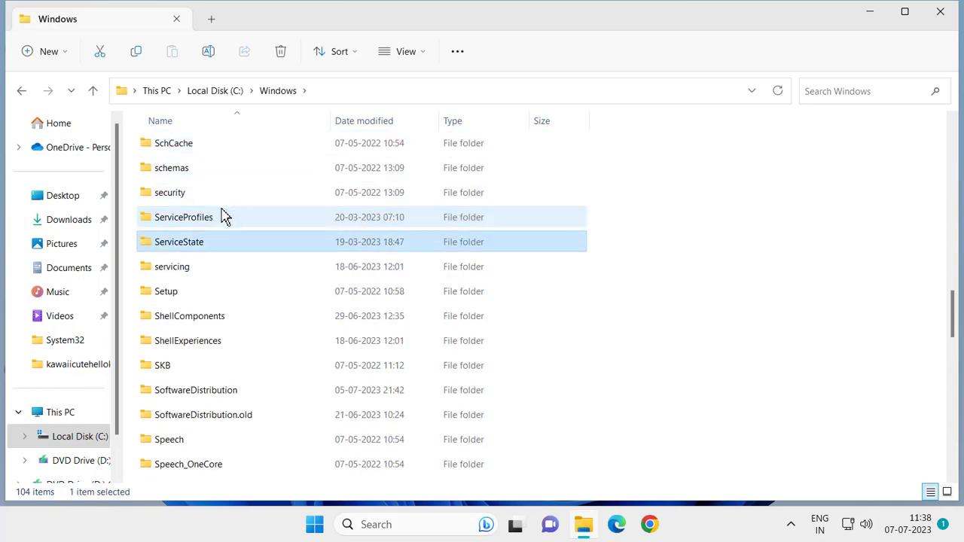
key("Down")
key("Down")
key("Down")
key("Down")
key("Down")
key("Down")
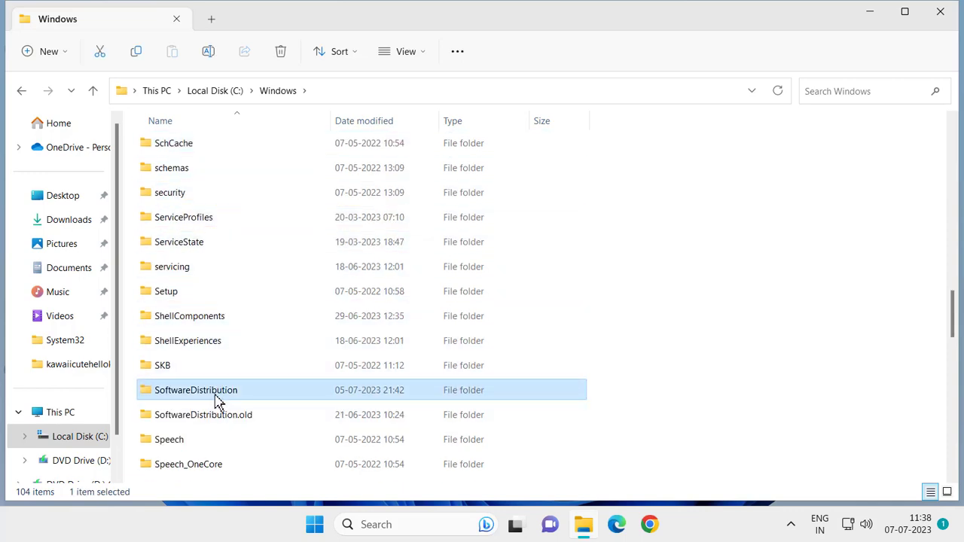
double_click(216, 400)
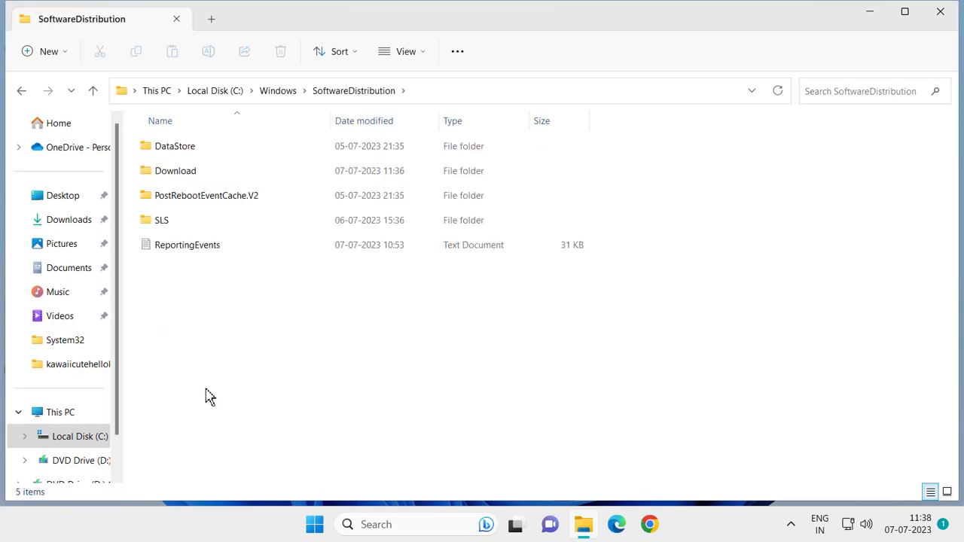
- Select all five SoftwareDistribution items and delete them, skipping the in-use ReportingEvents file
left_click(295, 195)
key("ctrl+a")
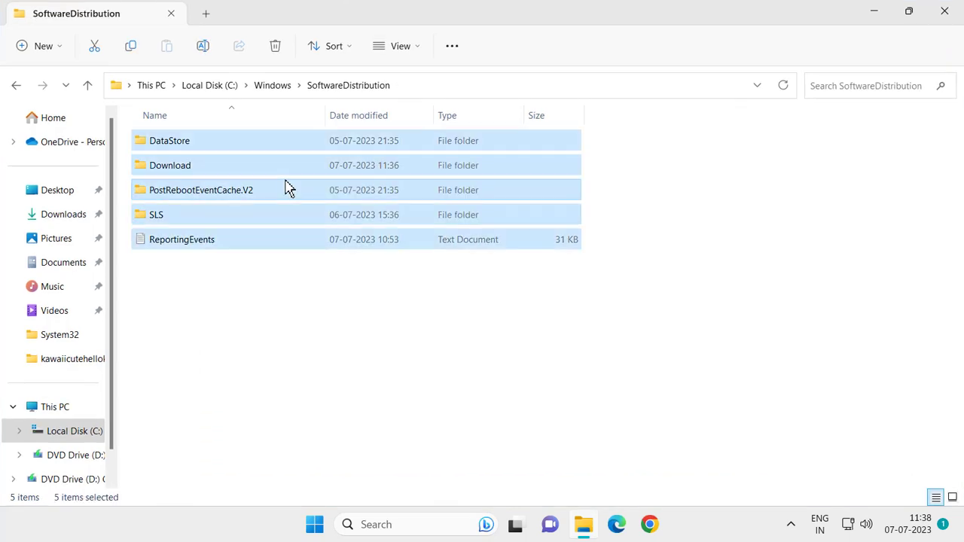
left_click(232, 206)
right_click(235, 219)
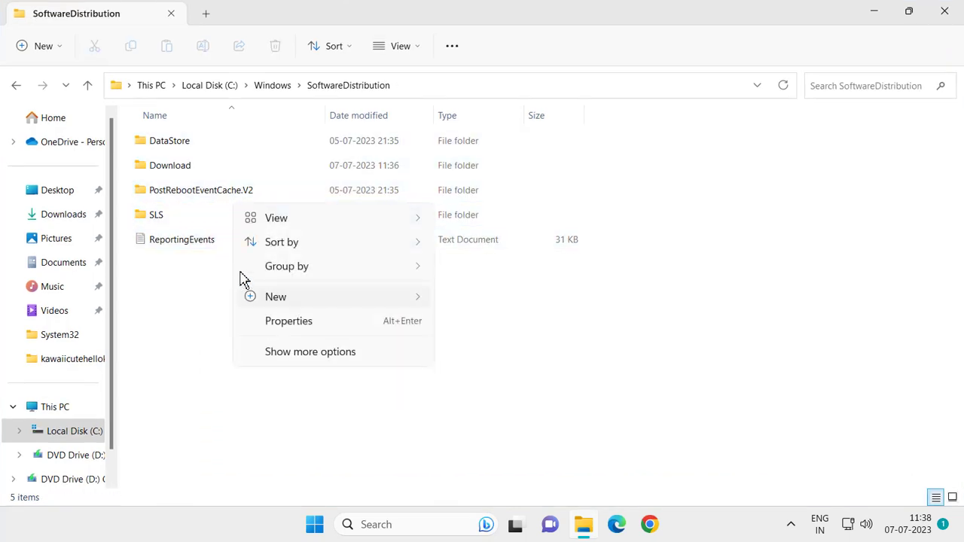
left_click(222, 305)
left_click(220, 213)
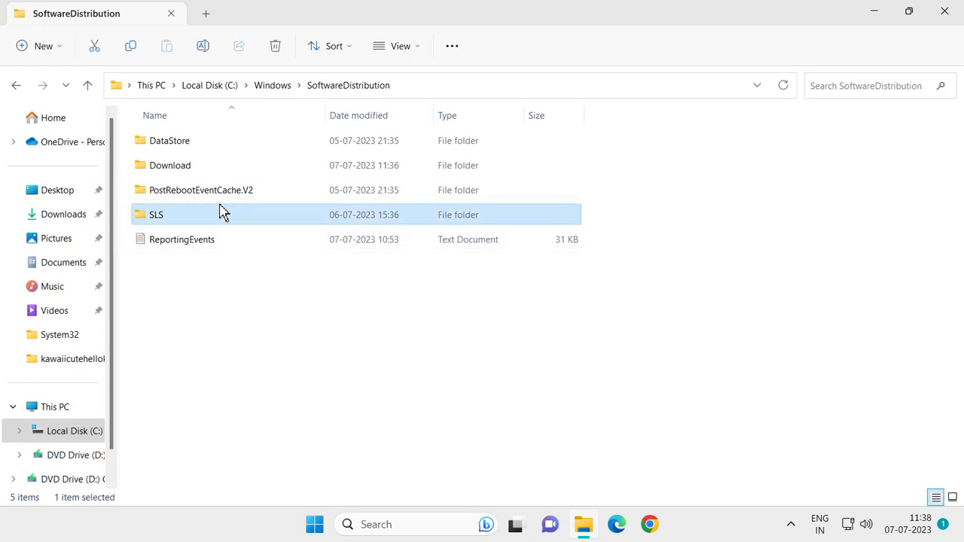
key("ctrl+a")
right_click(226, 187)
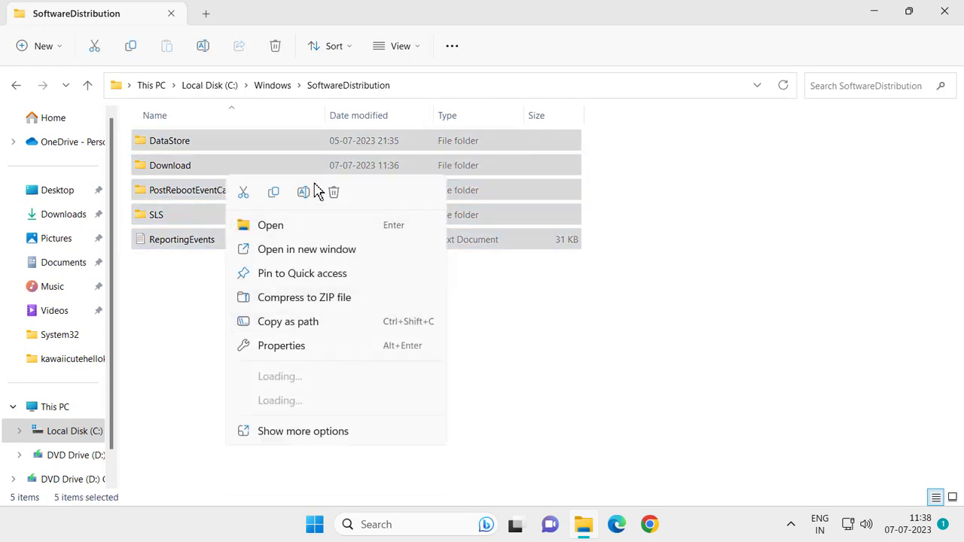
left_click(334, 197)
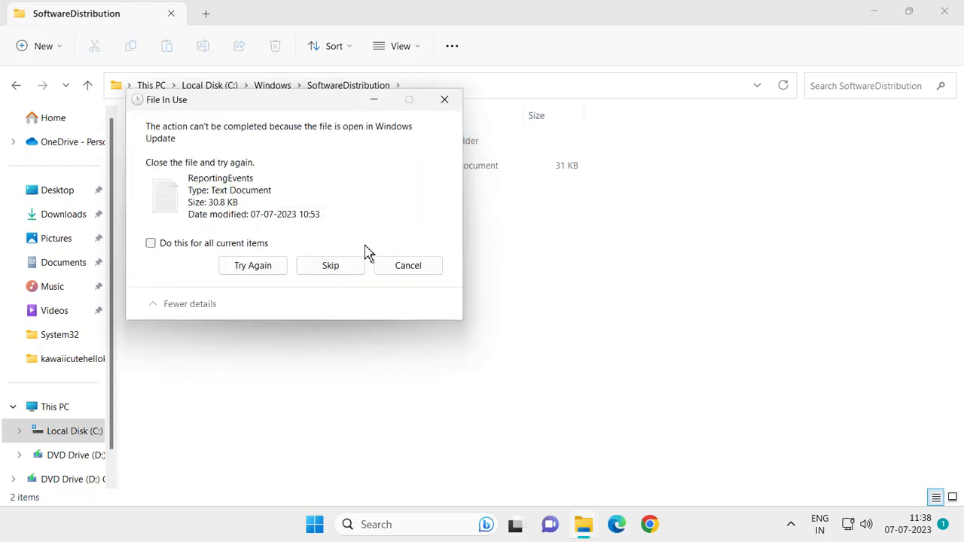
left_click(253, 270)
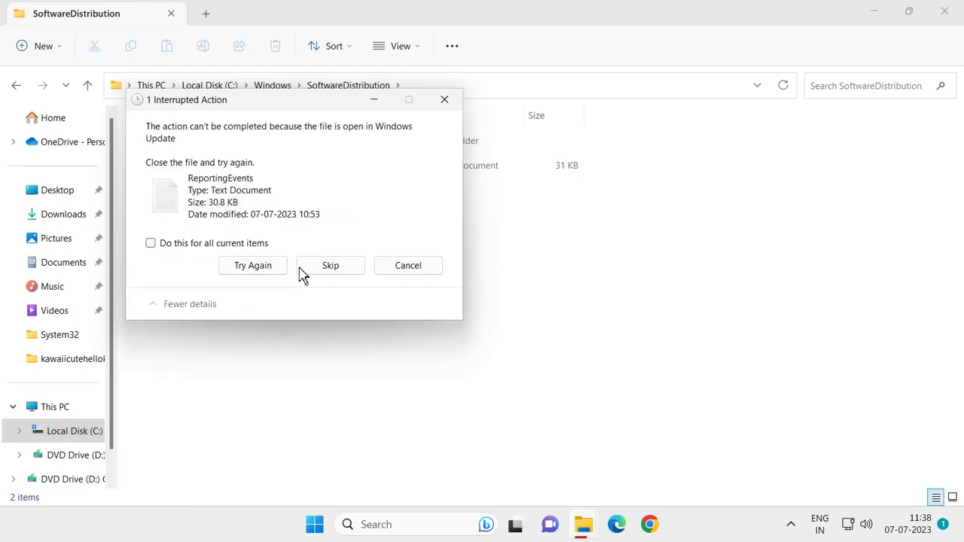
left_click(328, 271)
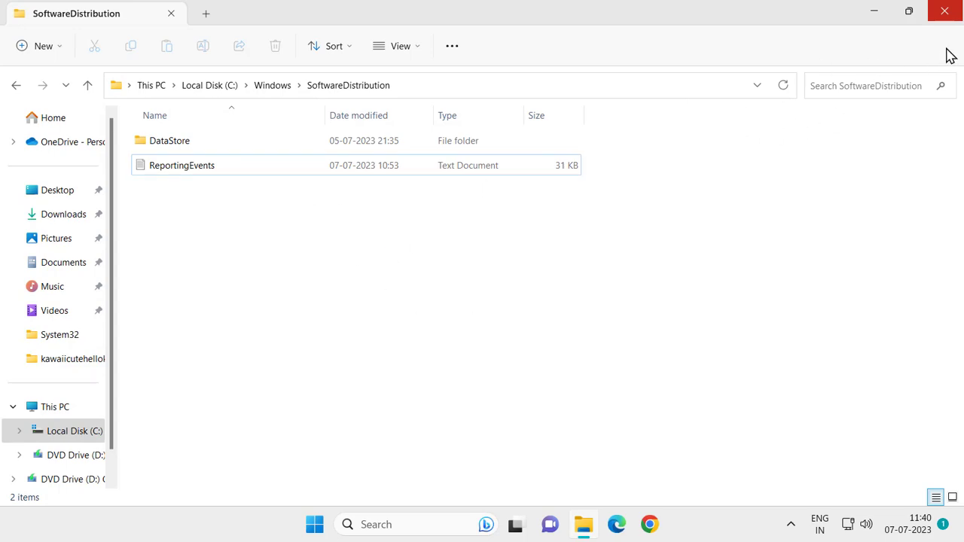
- Close File Explorer and open Windows Update settings from a search for 'ws up'
left_click(946, 13)
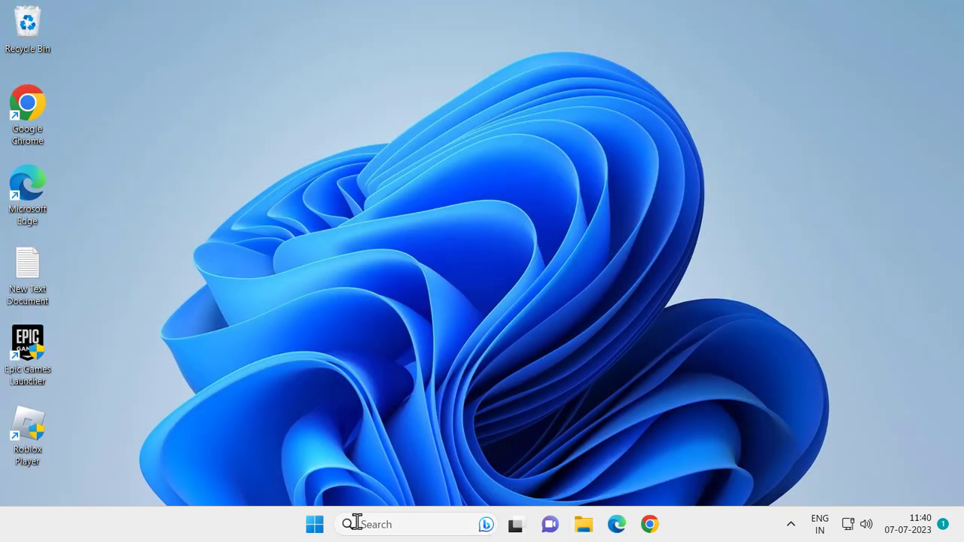
left_click(348, 525)
type("w")
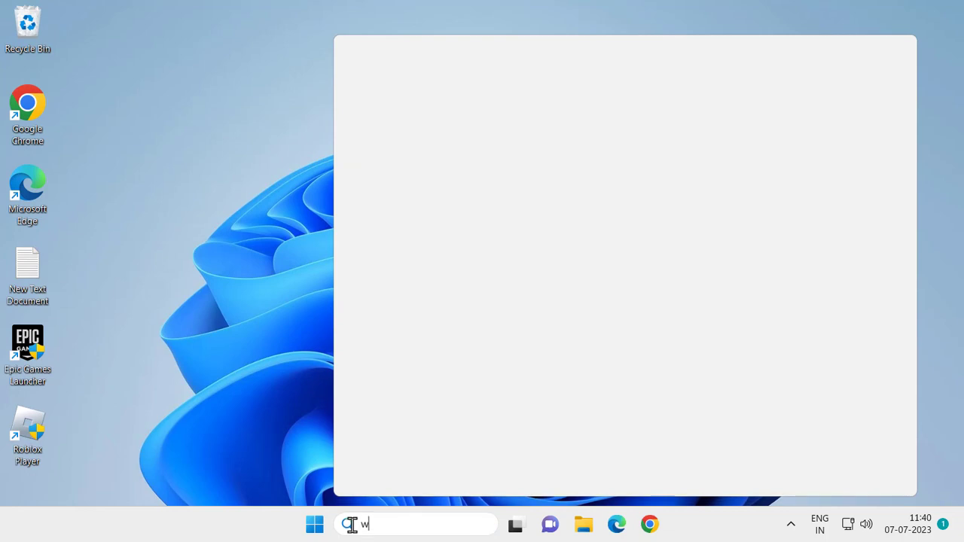
type("indows u")
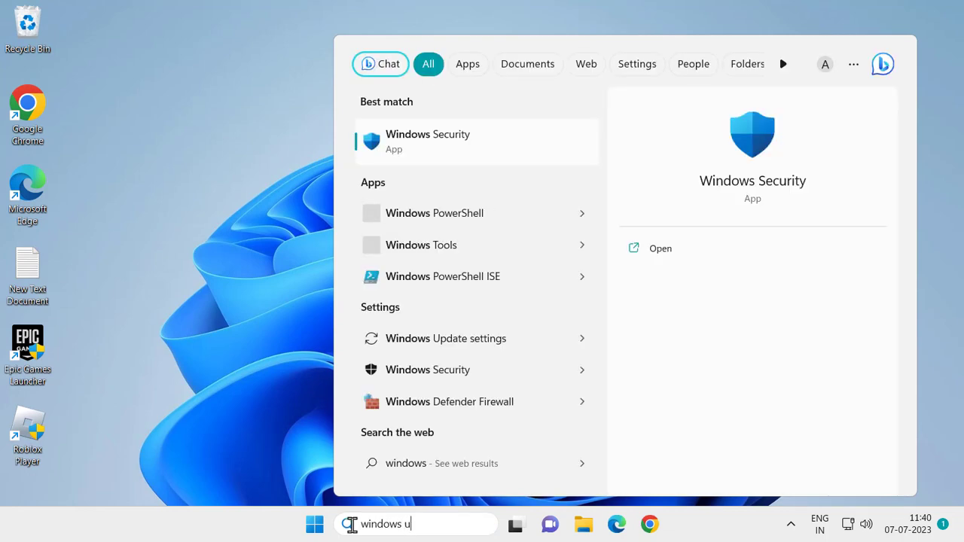
type("p")
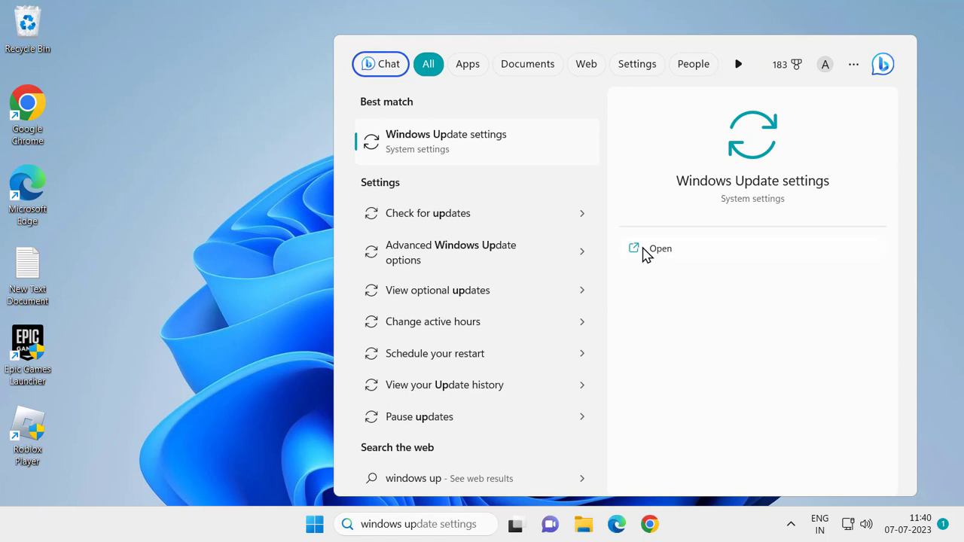
left_click(644, 250)
- Start a Check for updates scan on the Windows Update settings page
left_click(868, 134)
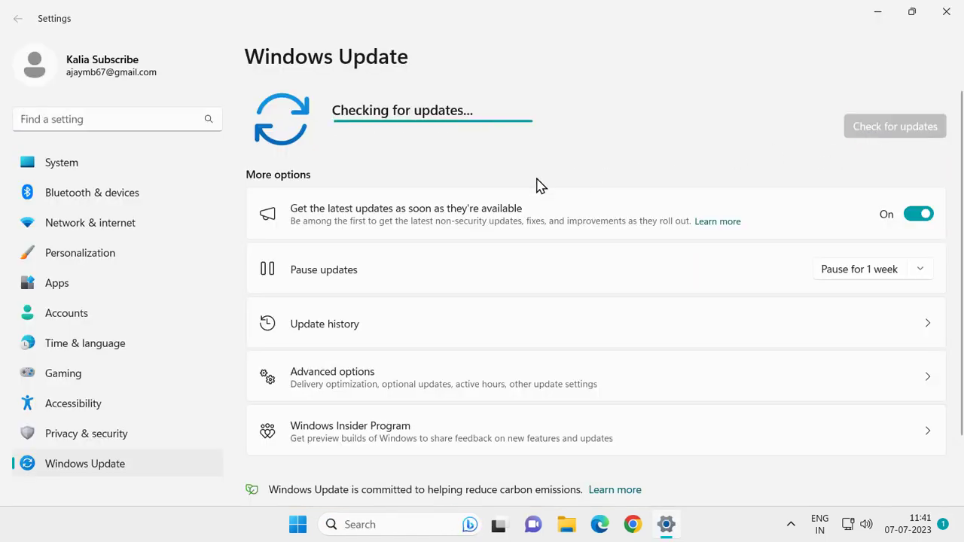